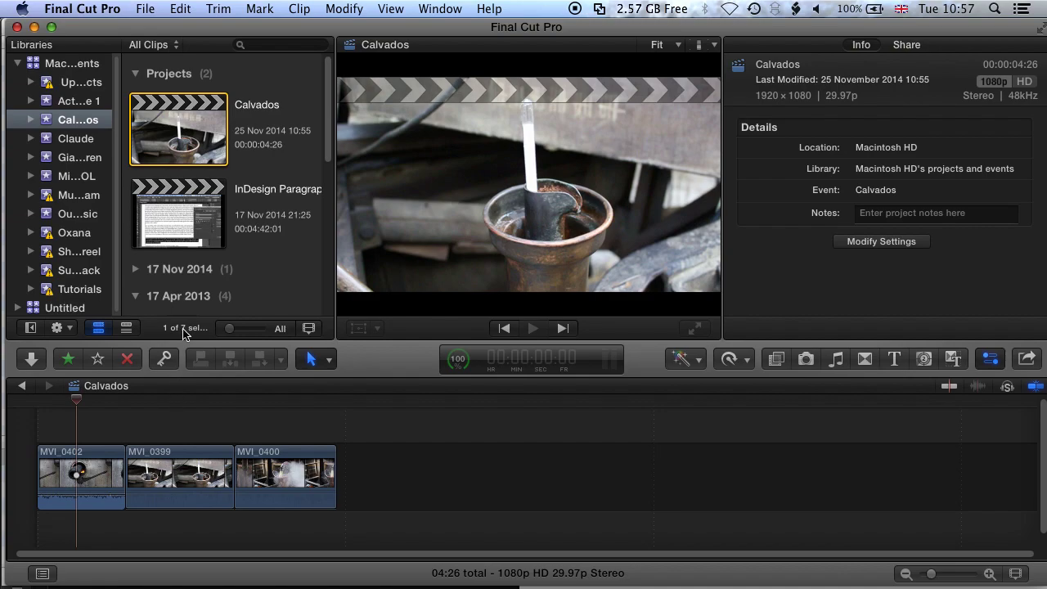
- Preview frames along the edit and show the Calvados project's info
{"action": "left_click_drag", "start_coordinate": [71, 404], "coordinate": [281, 410]}
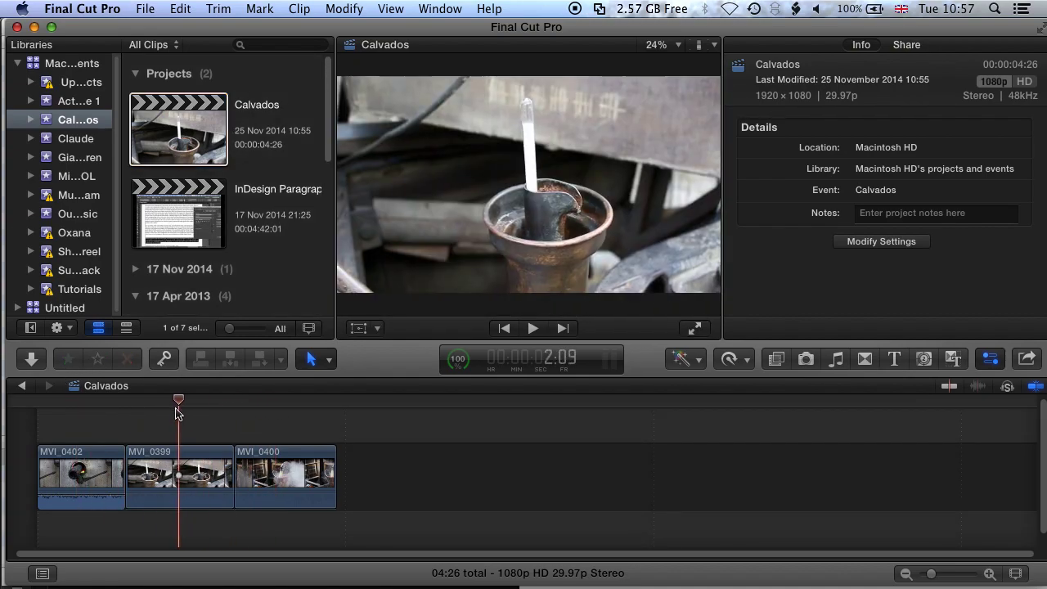
{"action": "mouse_move", "coordinate": [281, 410]}
{"action": "left_mouse_down"}
{"action": "mouse_move", "coordinate": [206, 421]}
{"action": "mouse_move", "coordinate": [236, 422]}
{"action": "left_mouse_up"}
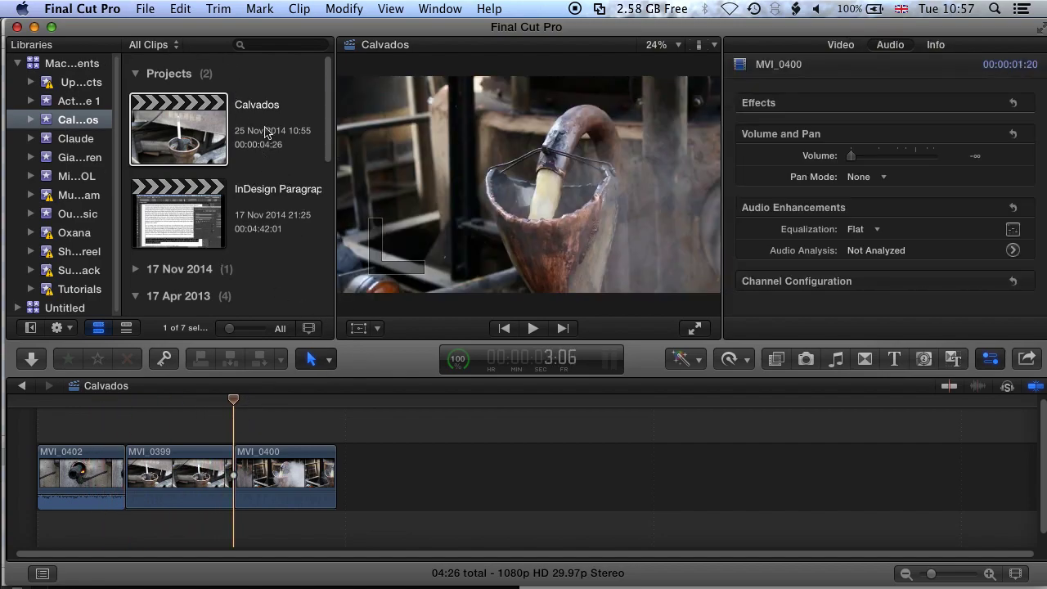
{"action": "left_click", "coordinate": [177, 142]}
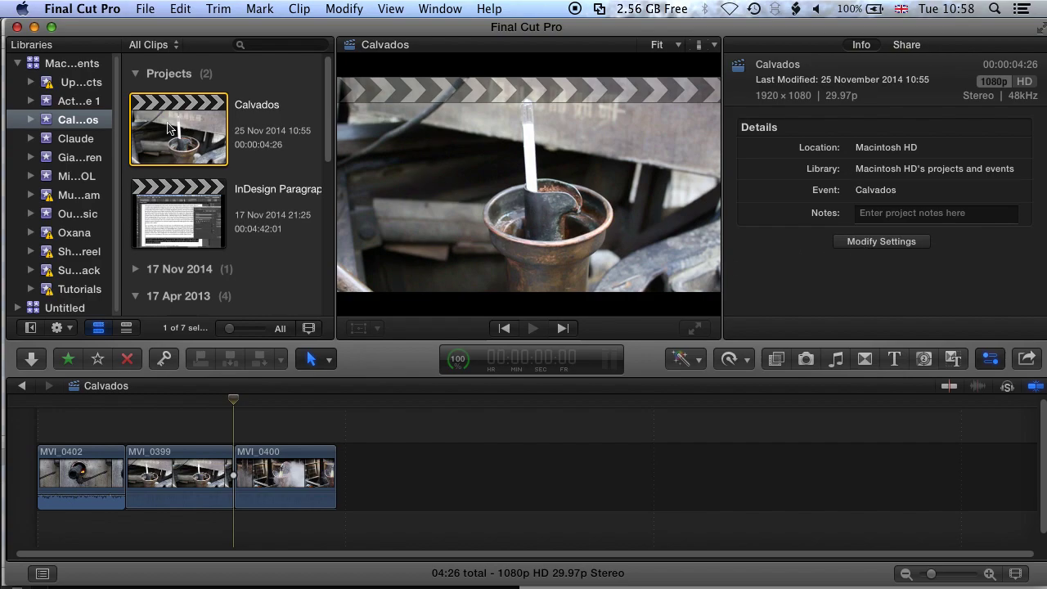
- Change Calvados project settings to NTSC SD, 720x480 DV, 29.97i
{"action": "left_click", "coordinate": [881, 241]}
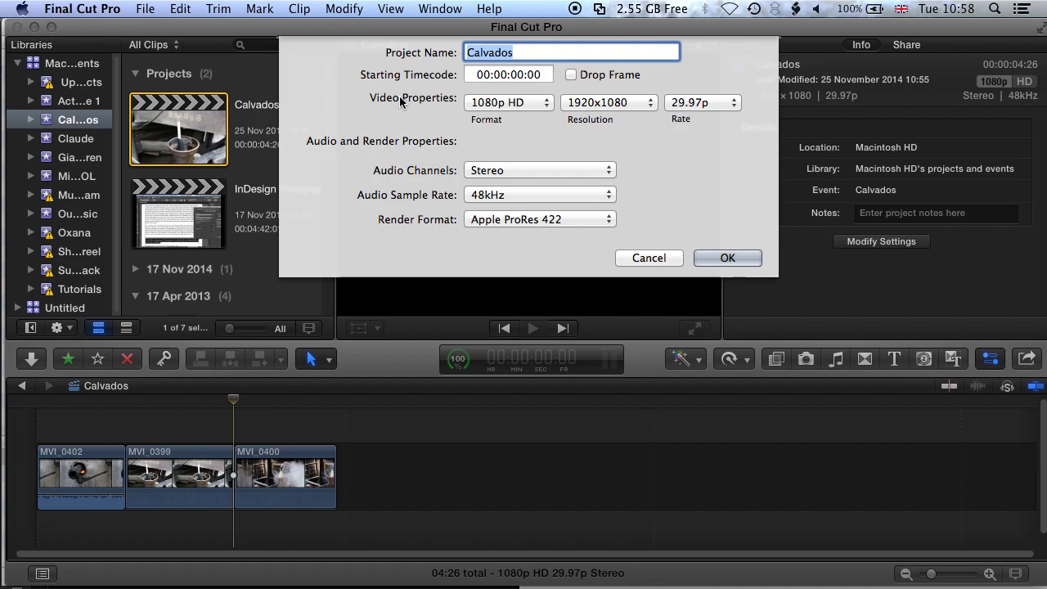
{"action": "left_click", "coordinate": [510, 102]}
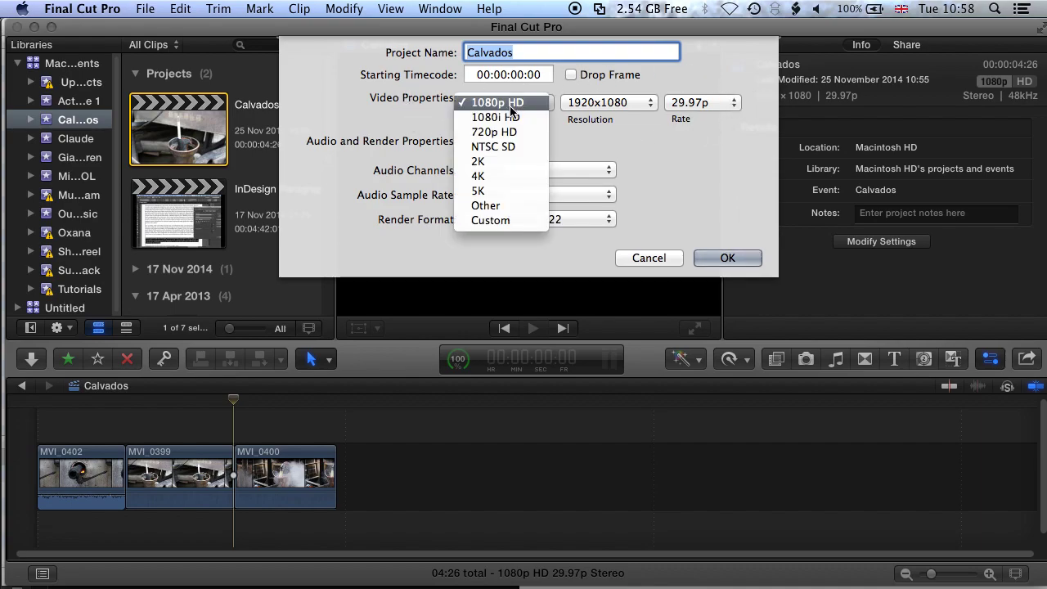
{"action": "left_click", "coordinate": [506, 148]}
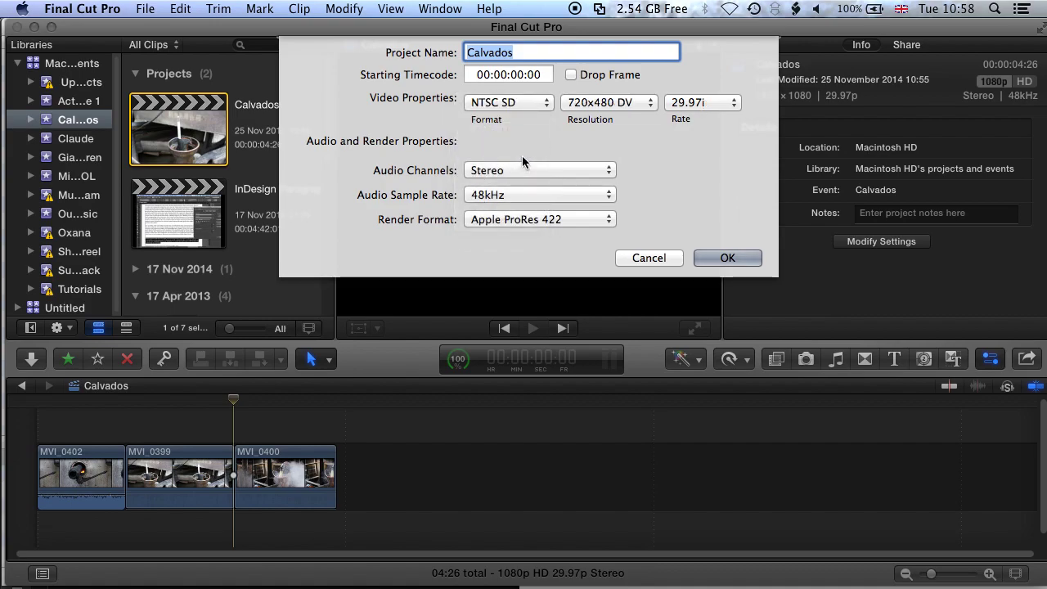
{"action": "left_click", "coordinate": [610, 104]}
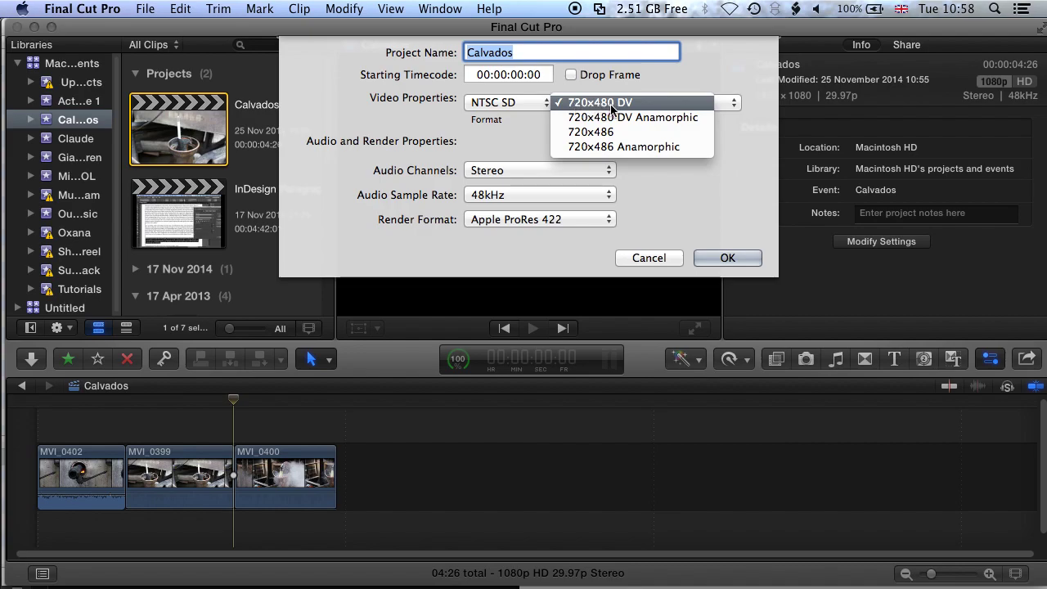
{"action": "left_click", "coordinate": [610, 105]}
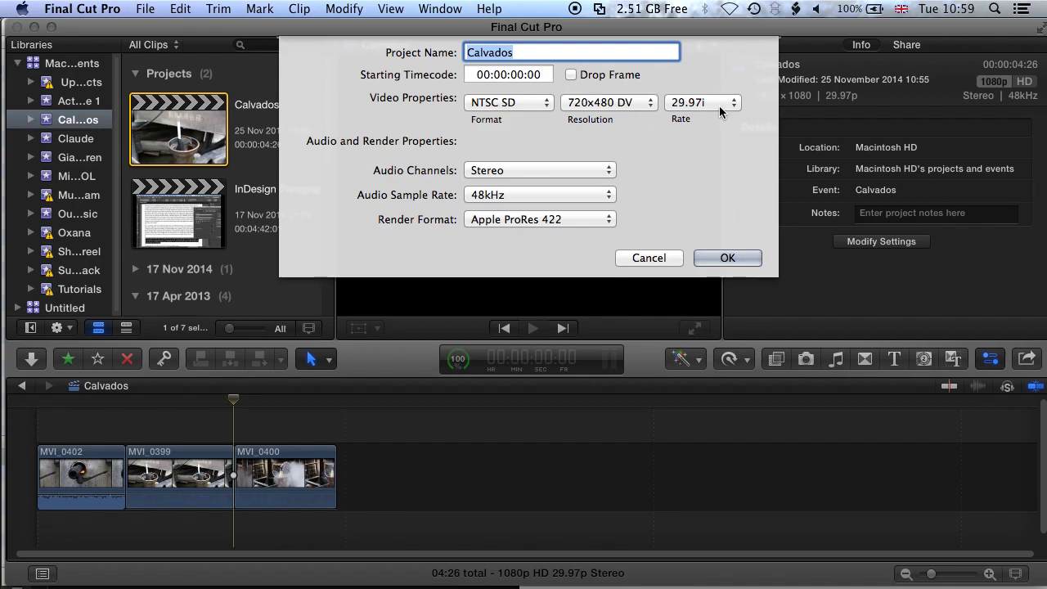
{"action": "left_click", "coordinate": [692, 103]}
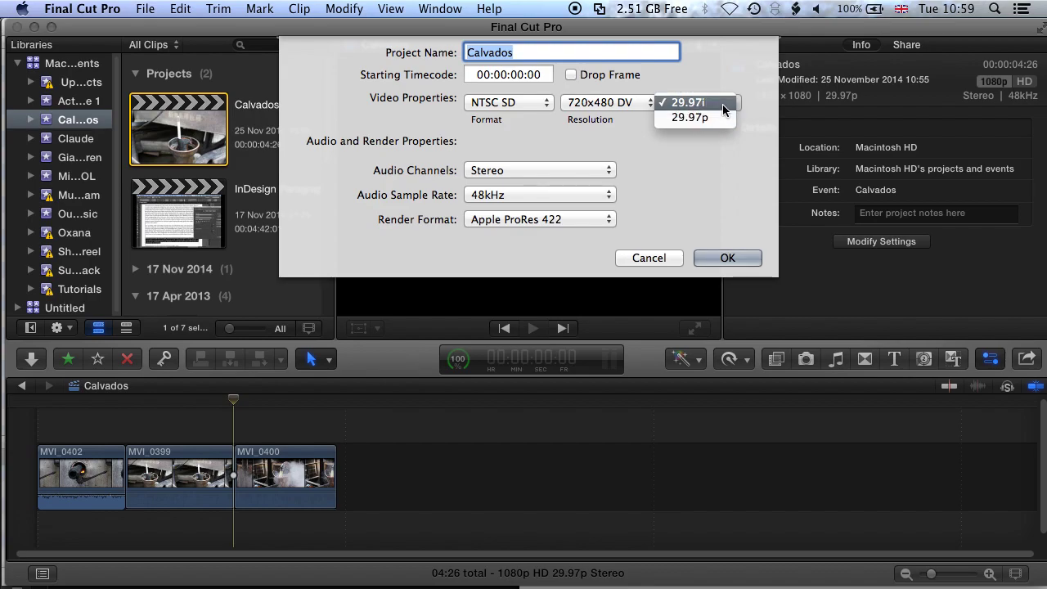
{"action": "left_click", "coordinate": [723, 109]}
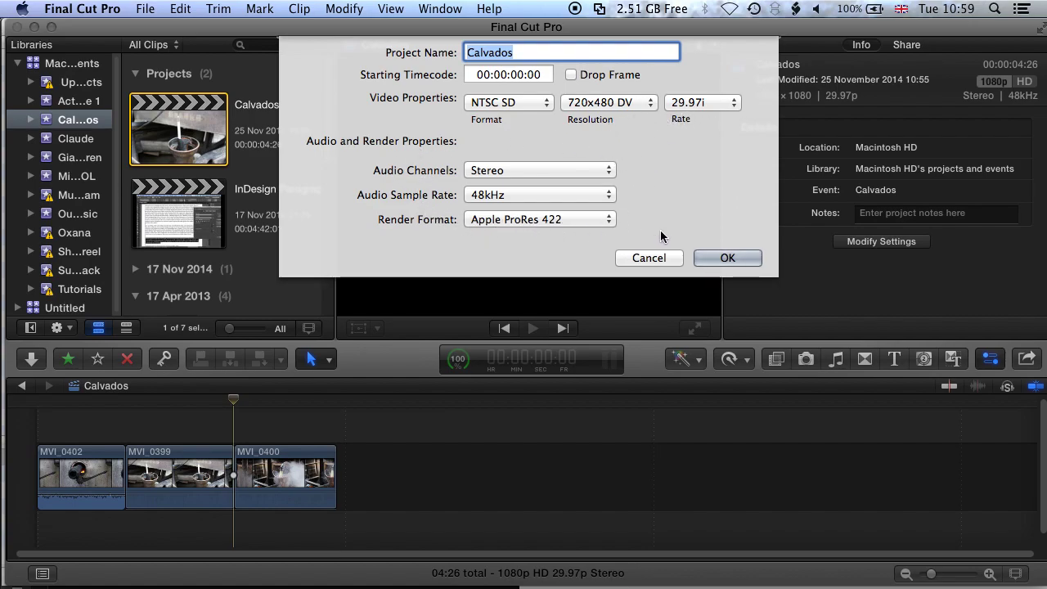
{"action": "left_click", "coordinate": [726, 258]}
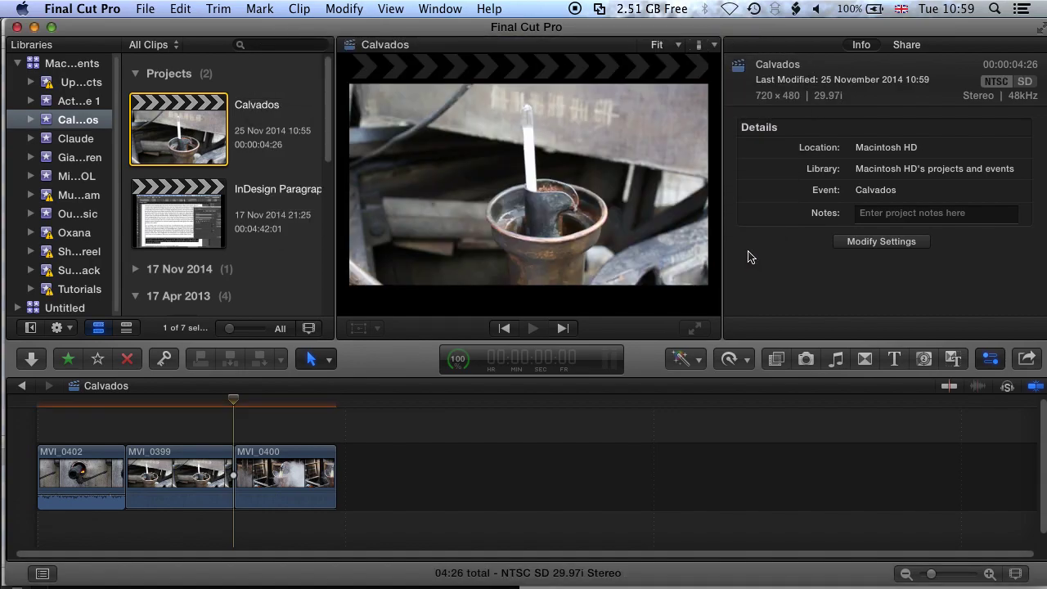
{"action": "left_click", "coordinate": [187, 405]}
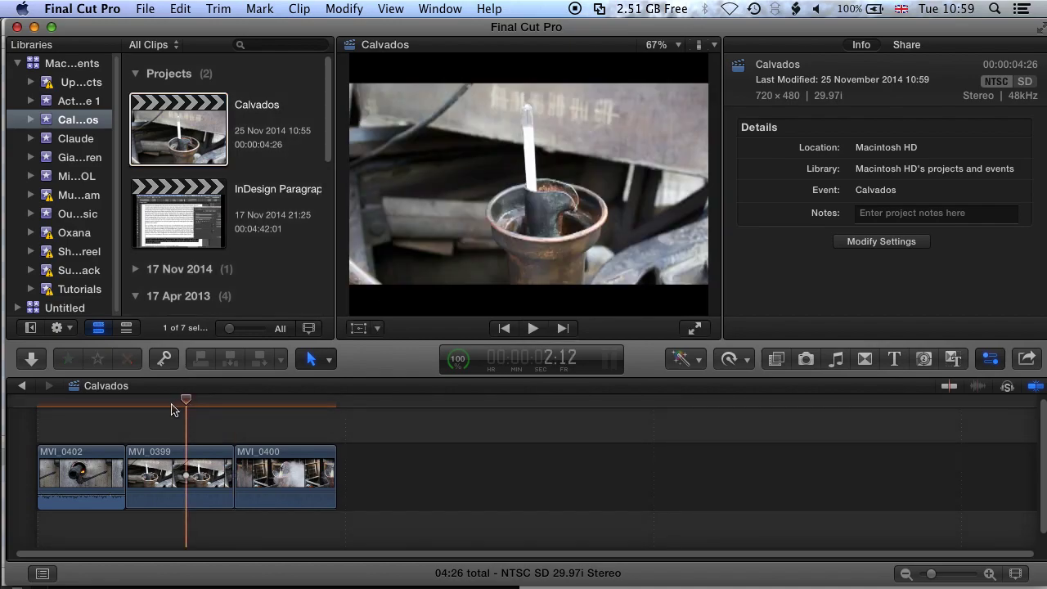
{"action": "left_click_drag", "start_coordinate": [186, 407], "coordinate": [128, 413]}
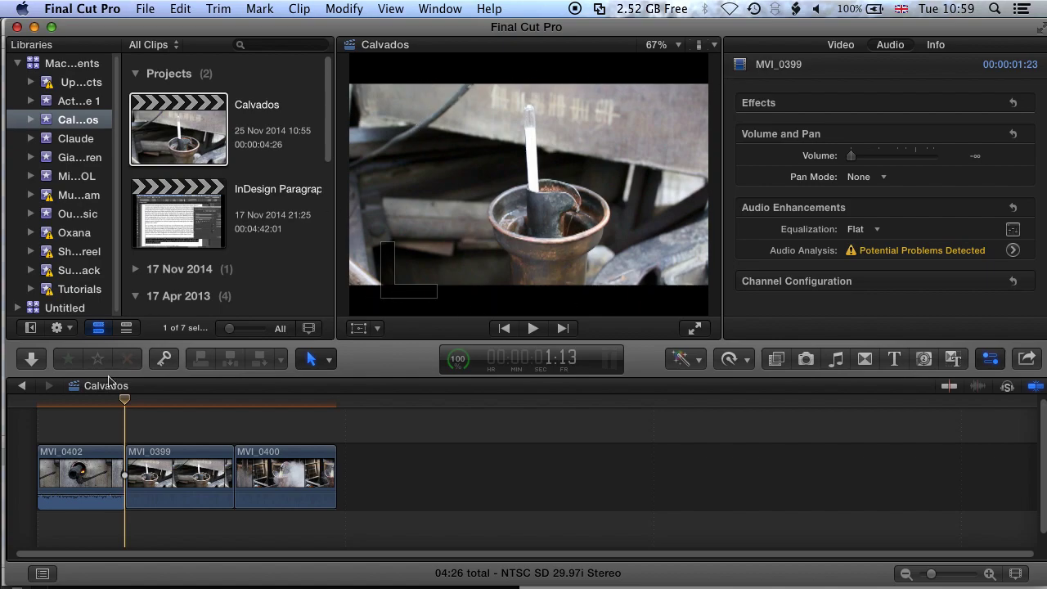
{"action": "left_click_drag", "start_coordinate": [123, 401], "coordinate": [83, 401]}
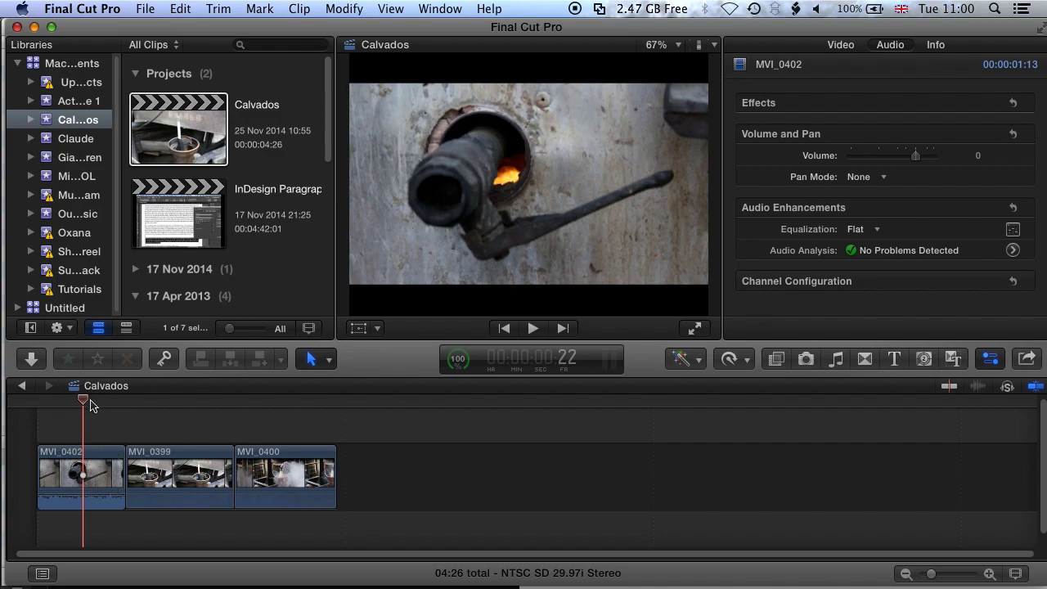
{"action": "left_click_drag", "start_coordinate": [90, 405], "coordinate": [253, 414]}
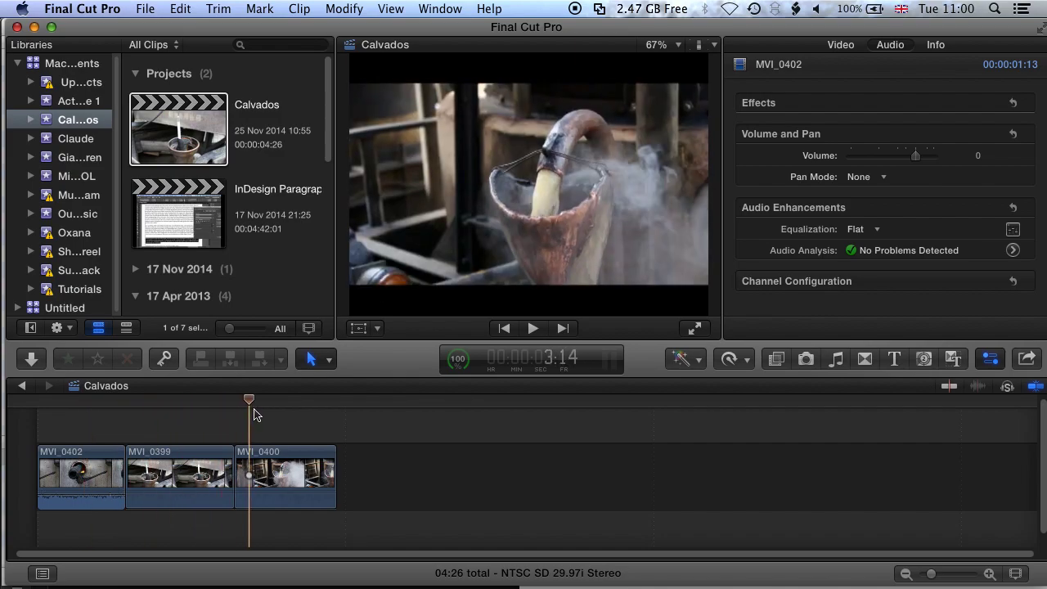
{"action": "left_click_drag", "start_coordinate": [254, 414], "coordinate": [81, 417]}
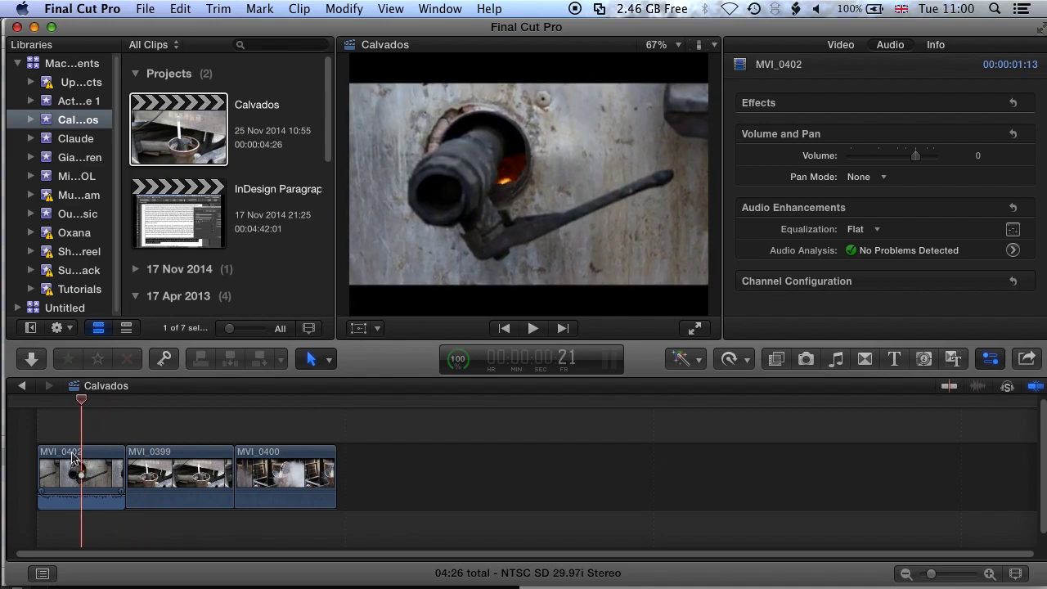
- Scale MVI_0402 up to 131% with the Transform handles and shift it right
{"action": "left_click", "coordinate": [72, 458]}
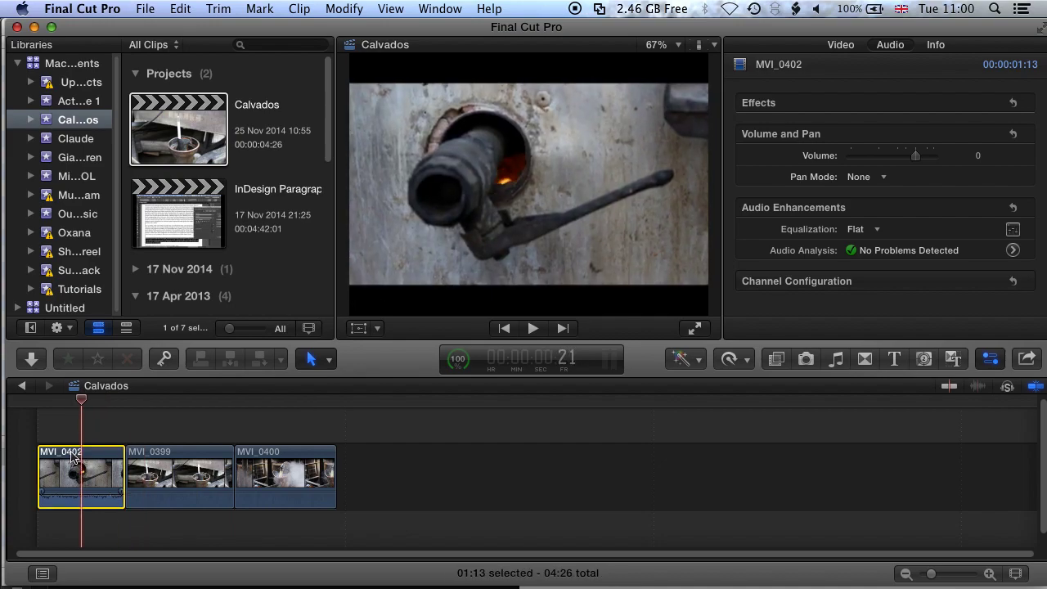
{"action": "left_click", "coordinate": [358, 330]}
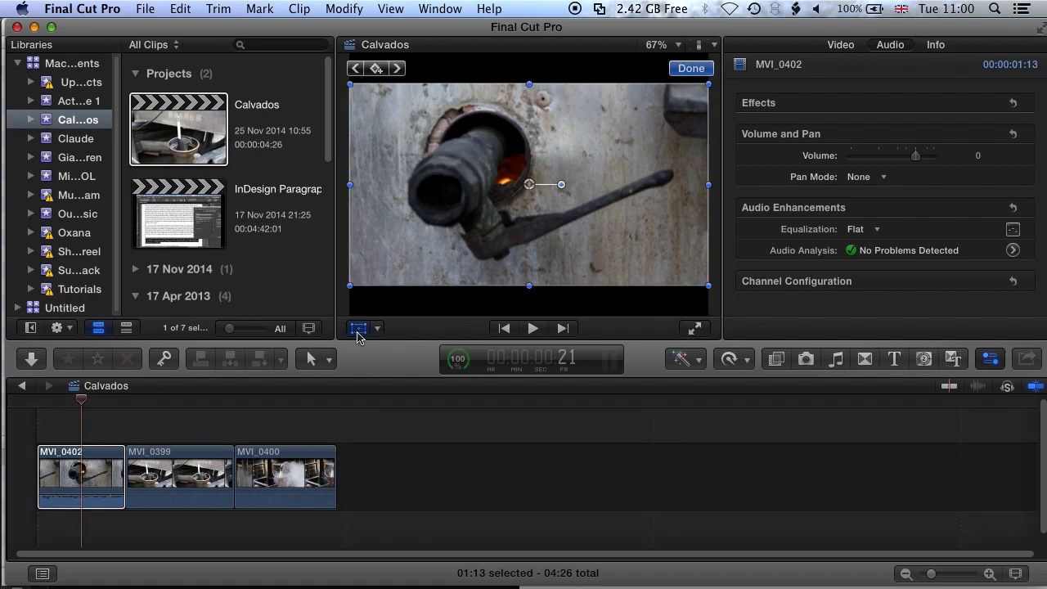
{"action": "left_click", "coordinate": [377, 328]}
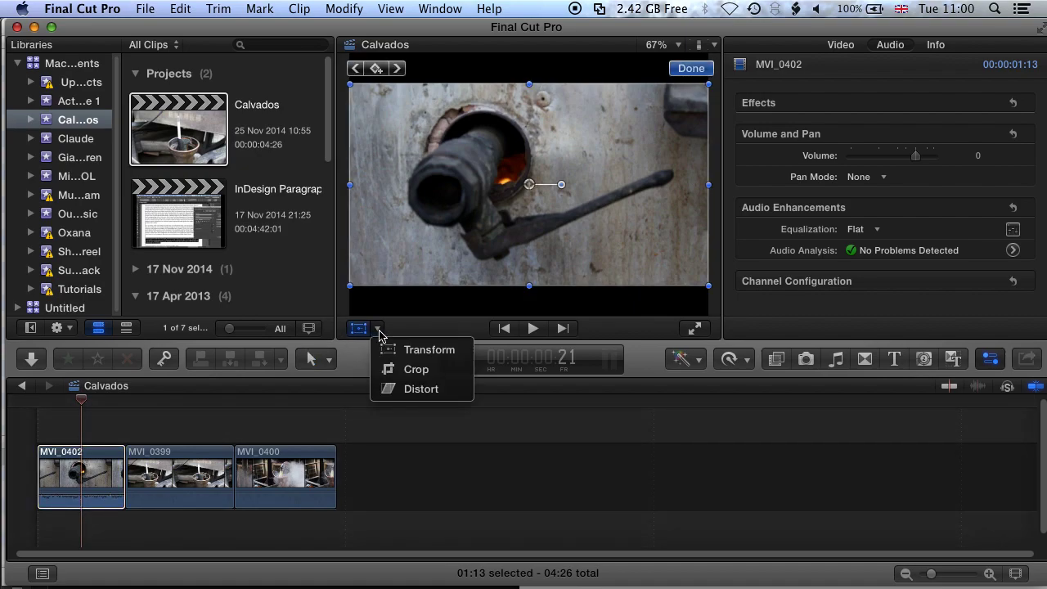
{"action": "left_click", "coordinate": [415, 352]}
{"action": "mouse_move", "coordinate": [351, 288]}
{"action": "left_mouse_down"}
{"action": "mouse_move", "coordinate": [296, 321]}
{"action": "mouse_move", "coordinate": [303, 328]}
{"action": "mouse_move", "coordinate": [336, 307]}
{"action": "left_mouse_up"}
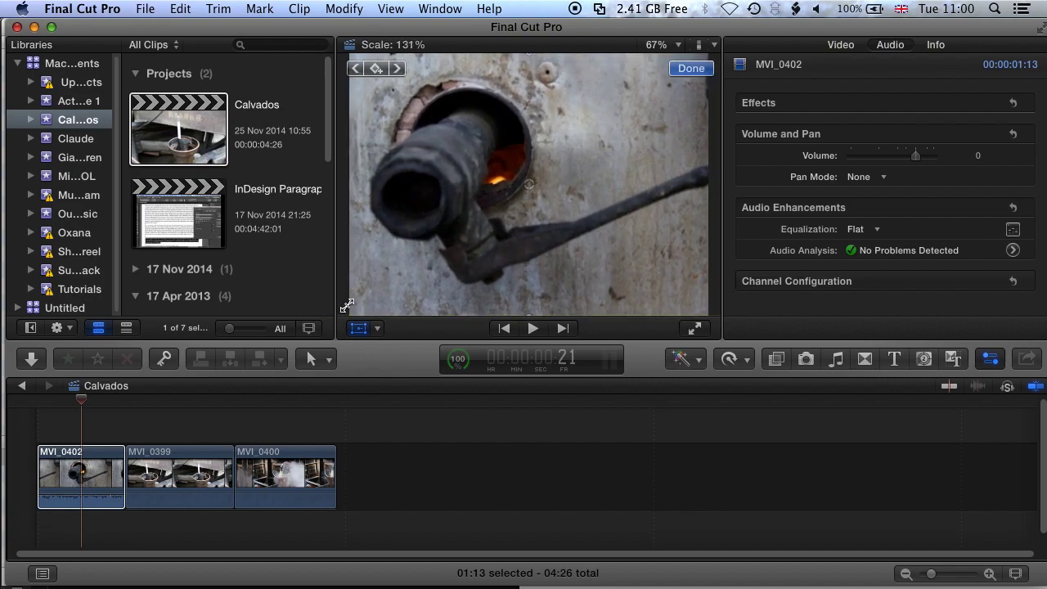
{"action": "left_click_drag", "start_coordinate": [414, 283], "coordinate": [450, 282]}
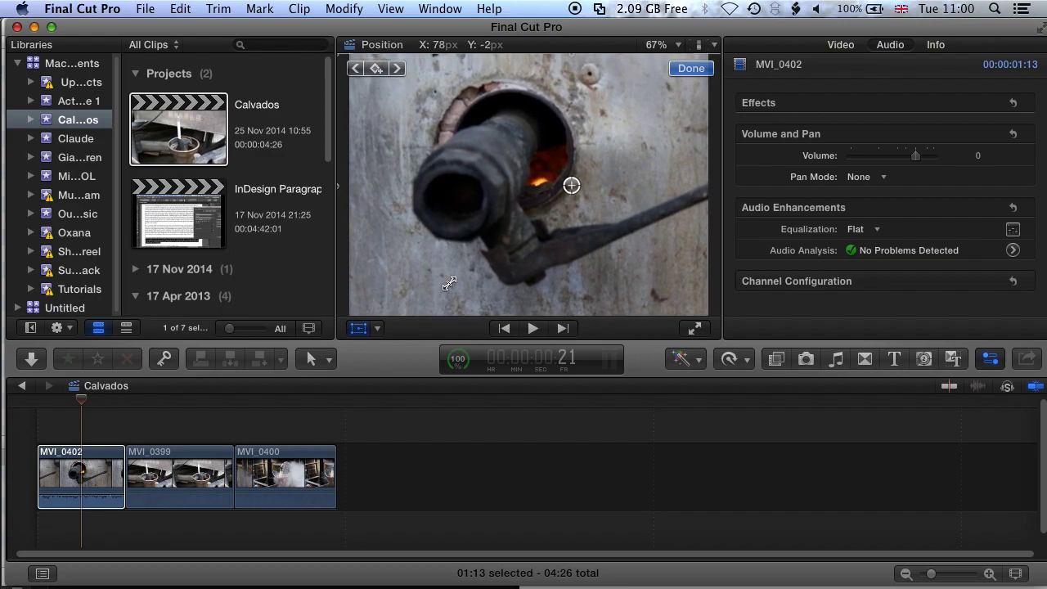
- At 50% viewer zoom, rescale MVI_0402 to about 134% and recentre it
{"action": "left_click", "coordinate": [658, 44]}
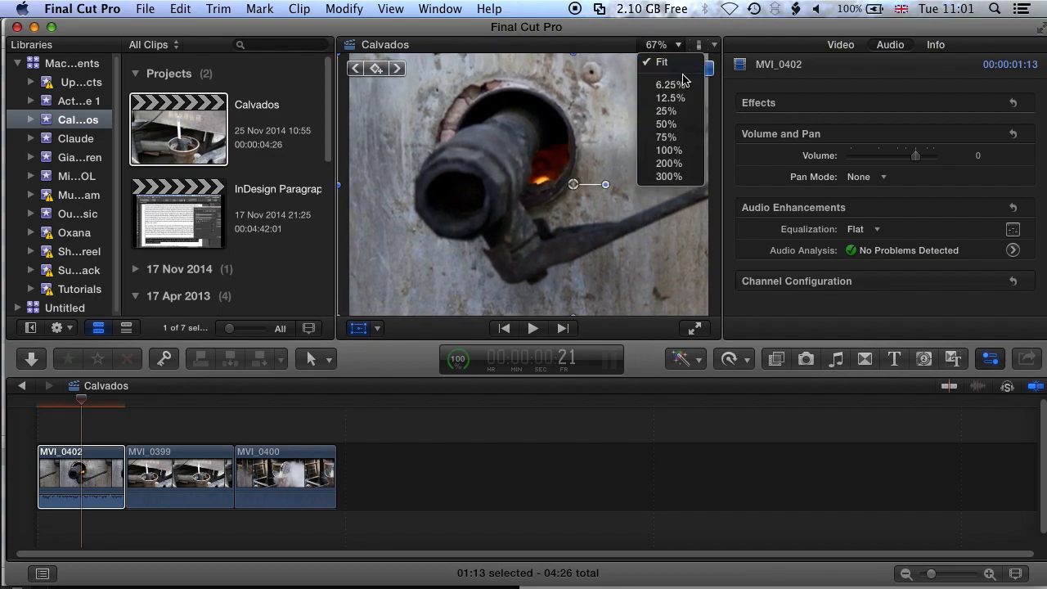
{"action": "left_click", "coordinate": [675, 123]}
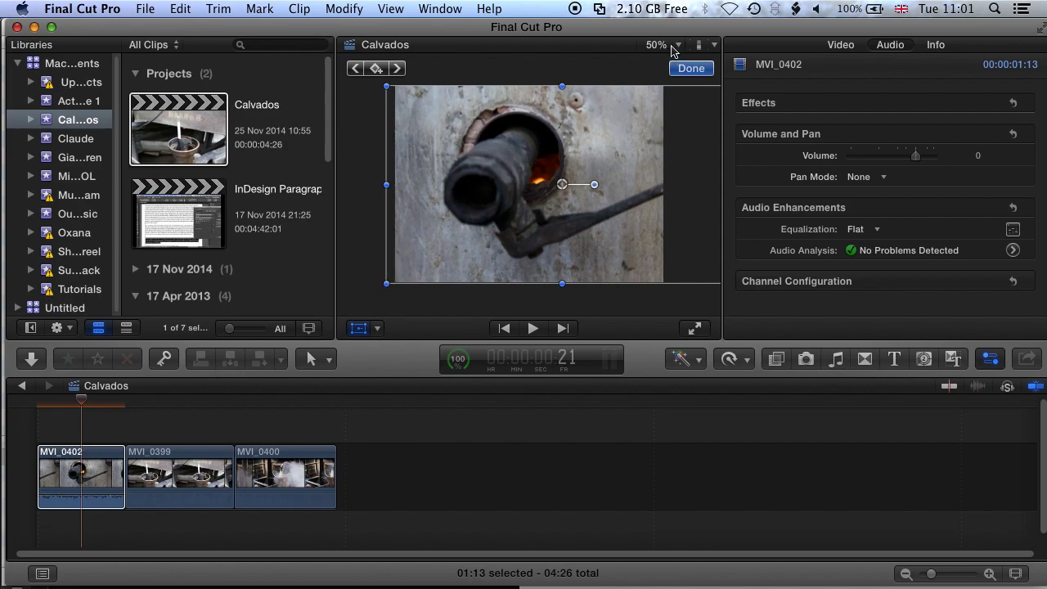
{"action": "left_click_drag", "start_coordinate": [387, 283], "coordinate": [379, 287]}
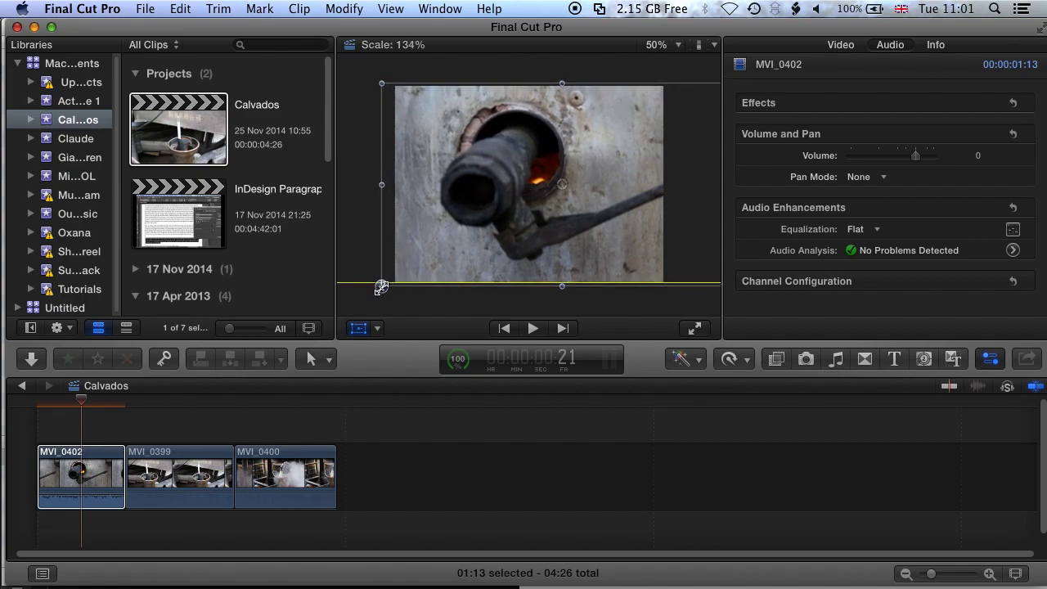
{"action": "left_click_drag", "start_coordinate": [434, 266], "coordinate": [425, 266]}
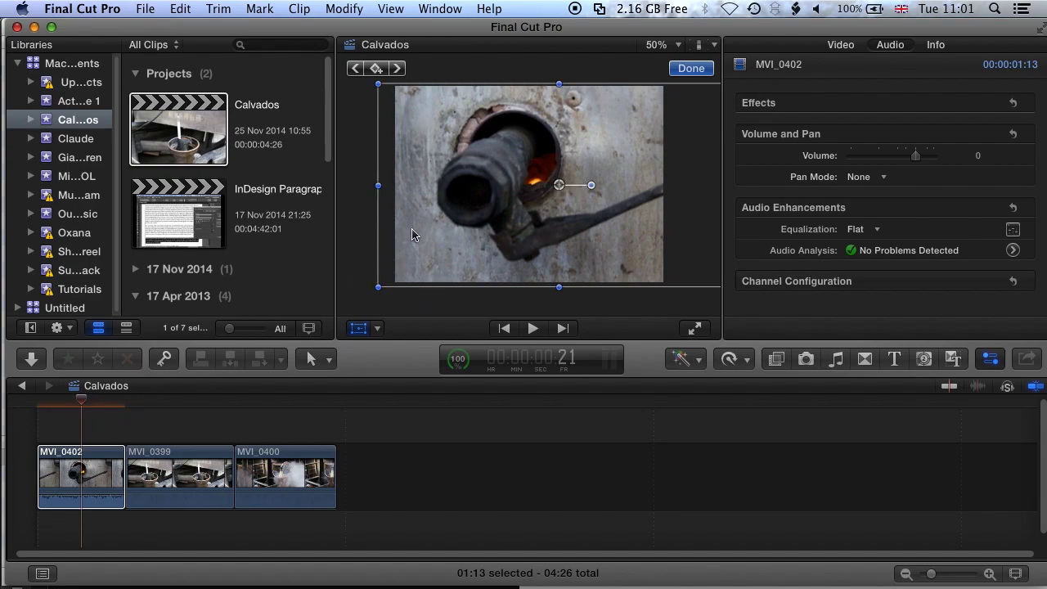
{"action": "left_click", "coordinate": [93, 461]}
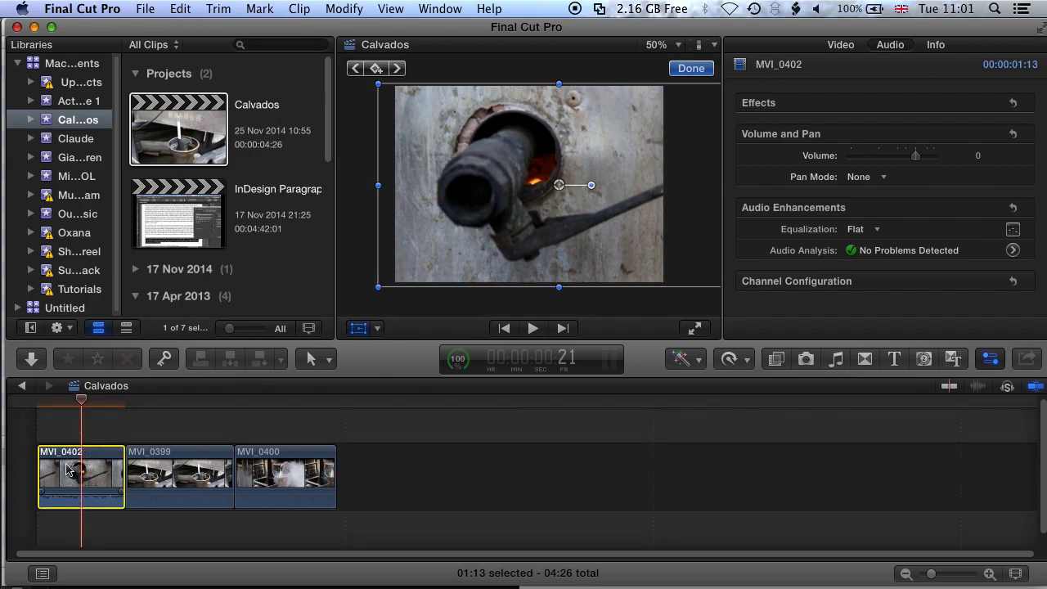
- Copy MVI_0402 and select clips MVI_0399 and MVI_0400 together
{"action": "left_click", "coordinate": [179, 12]}
{"action": "left_click", "coordinate": [196, 92]}
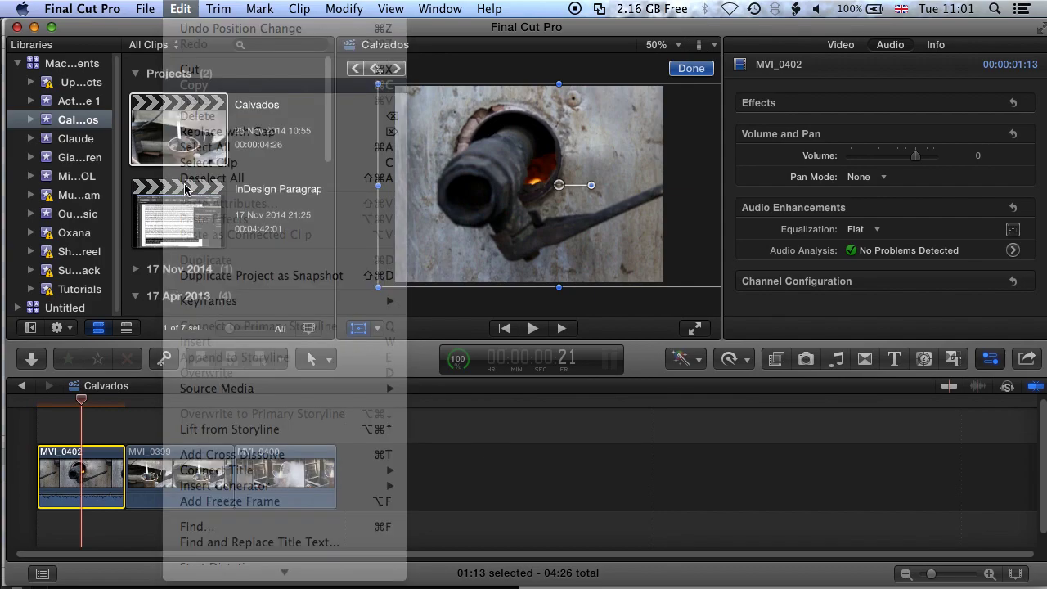
{"action": "left_click_drag", "start_coordinate": [181, 423], "coordinate": [337, 483]}
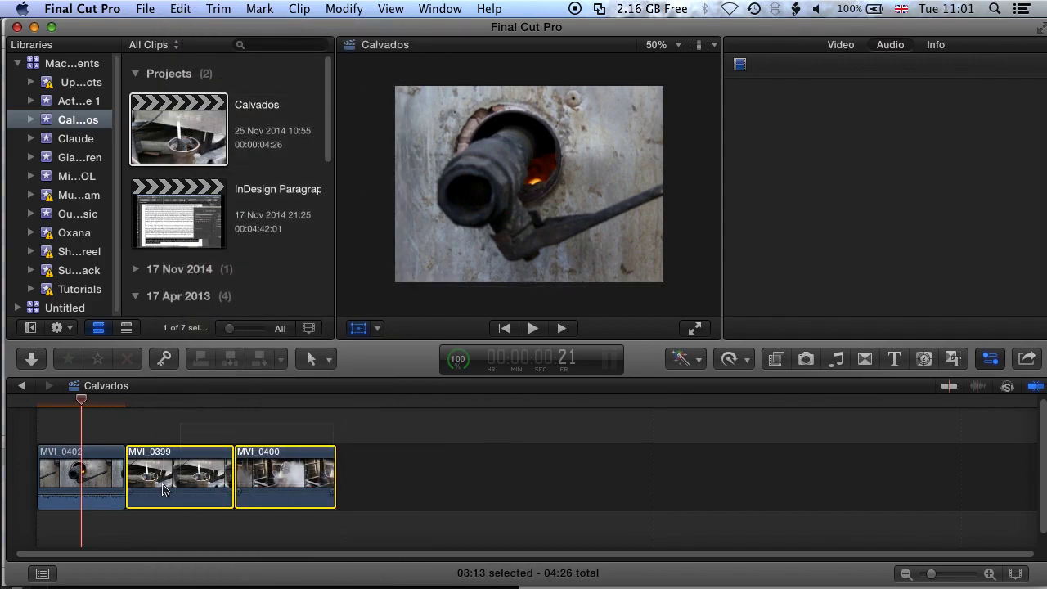
{"action": "left_click_drag", "start_coordinate": [140, 406], "coordinate": [187, 406]}
- Paste MVI_0402's Transform attributes onto MVI_0399 and MVI_0400
{"action": "left_click", "coordinate": [179, 8]}
{"action": "left_click", "coordinate": [201, 204]}
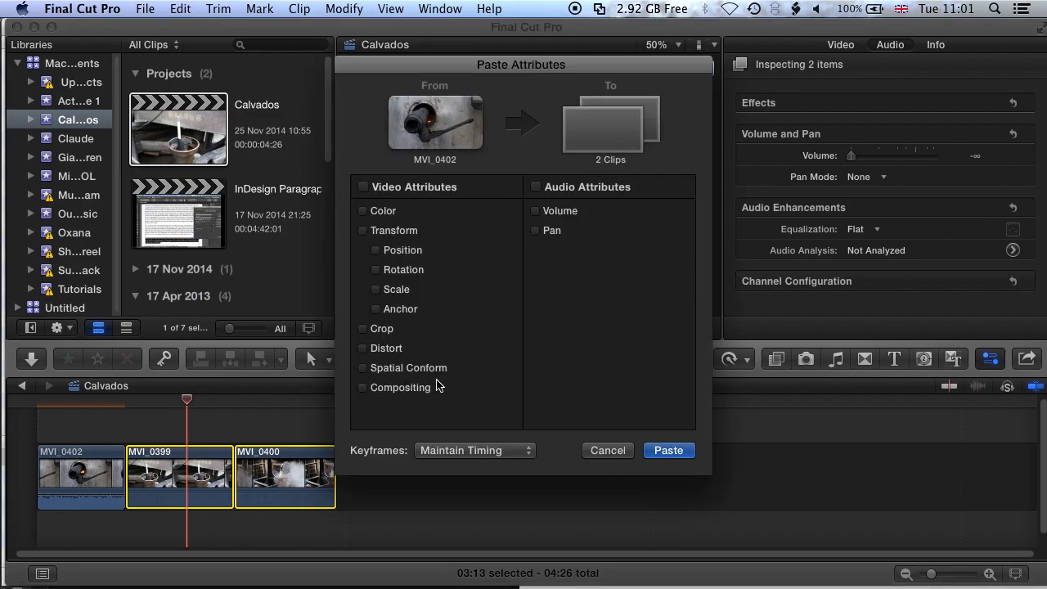
{"action": "left_click", "coordinate": [363, 233]}
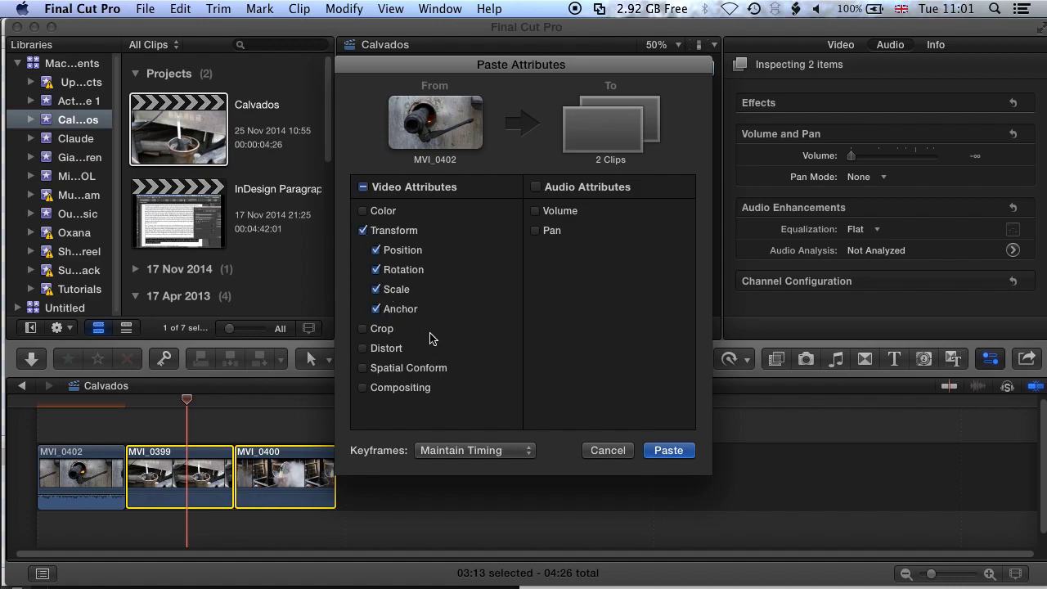
{"action": "left_click_drag", "start_coordinate": [522, 65], "coordinate": [849, 64]}
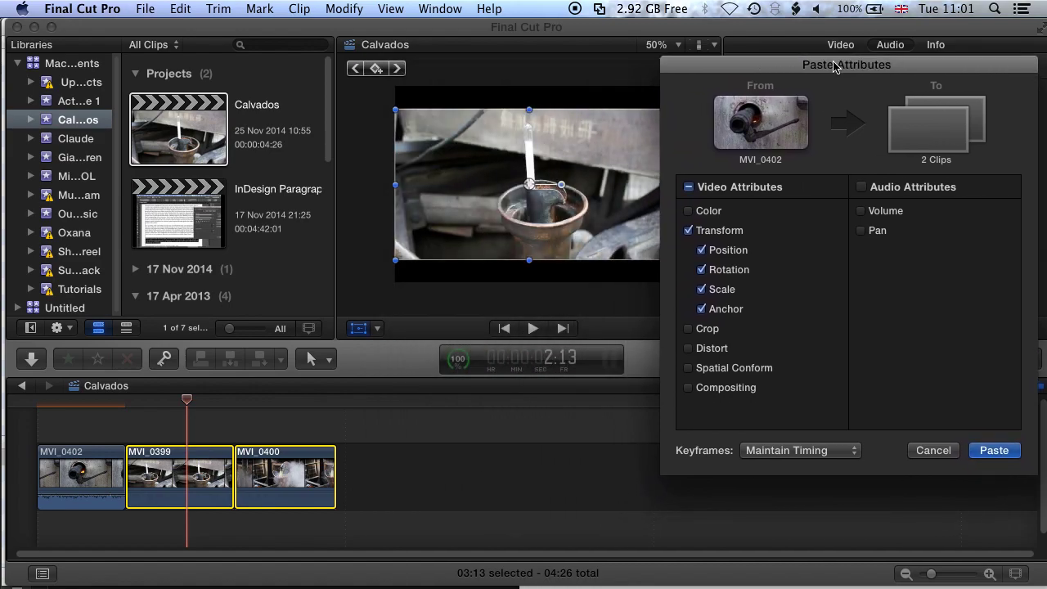
{"action": "left_click", "coordinate": [995, 450]}
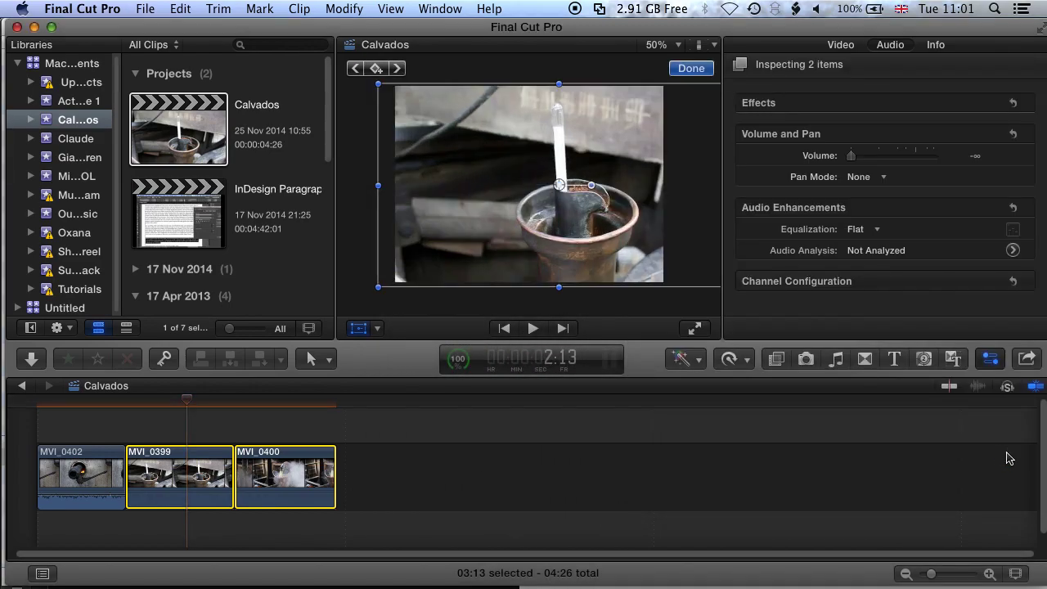
{"action": "left_click_drag", "start_coordinate": [189, 402], "coordinate": [189, 401]}
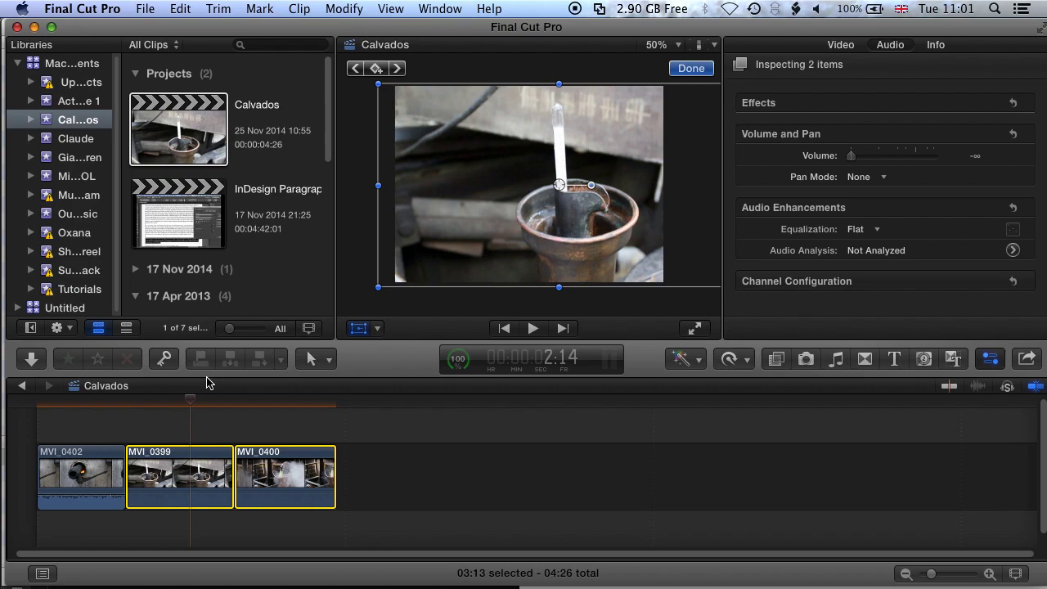
{"action": "left_click", "coordinate": [248, 421]}
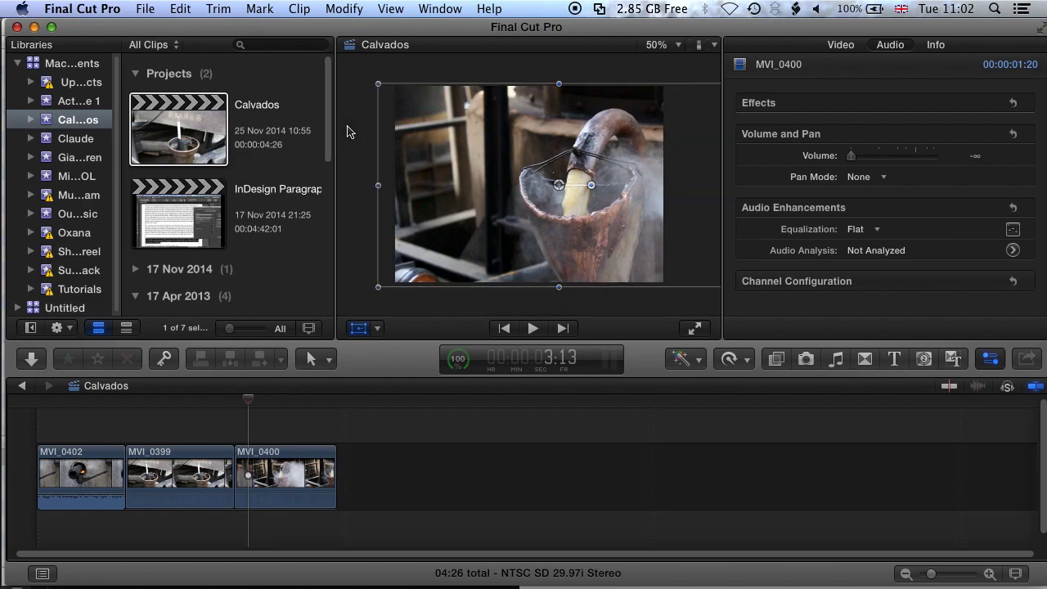
- Finish transform editing and start a new project named '4:3 Test'
{"action": "left_click", "coordinate": [689, 69]}
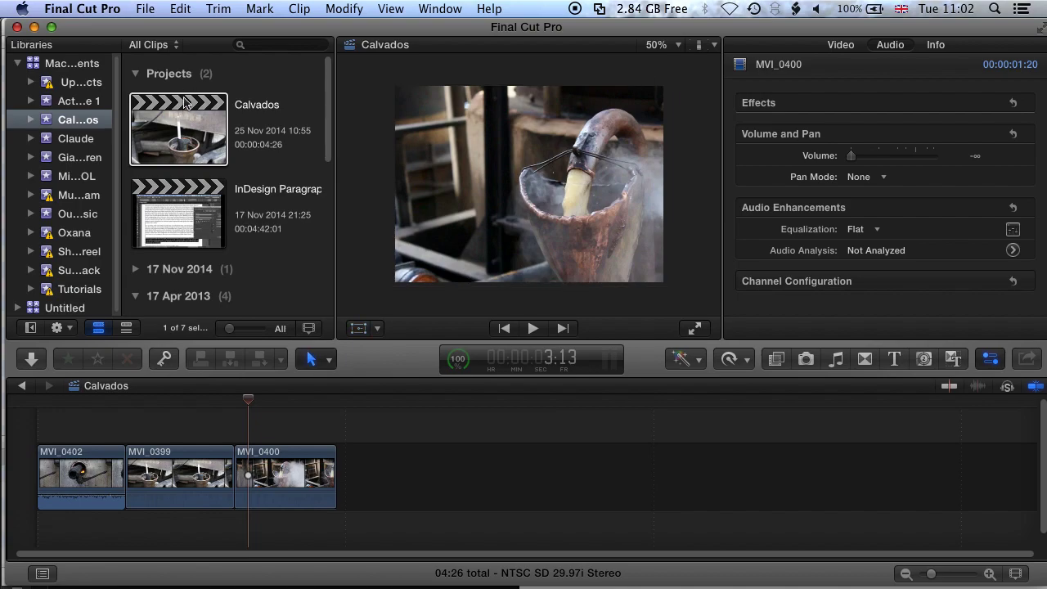
{"action": "left_click", "coordinate": [147, 7]}
{"action": "mouse_move", "coordinate": [157, 28]}
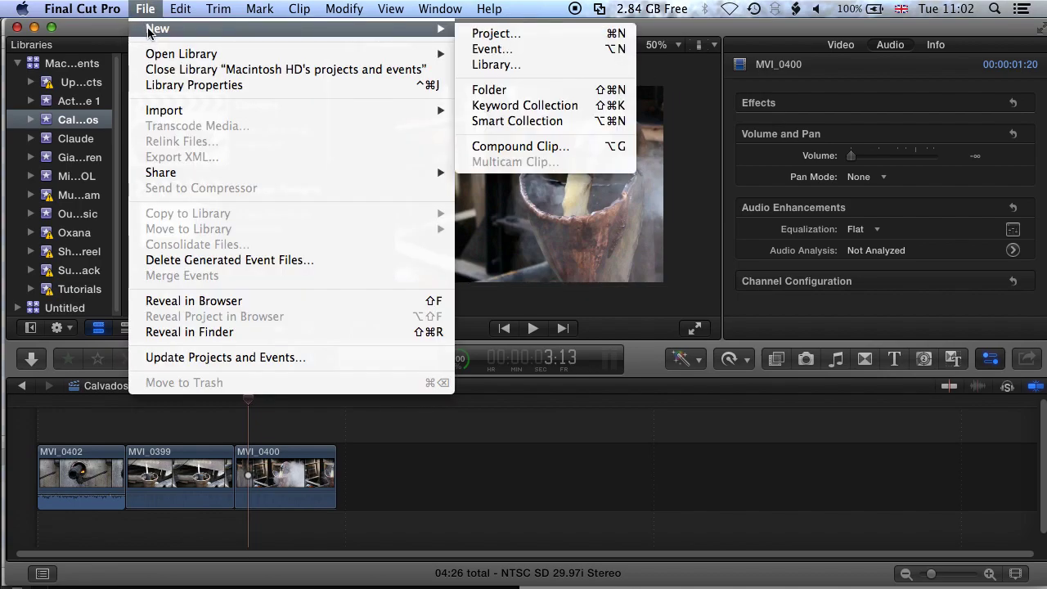
{"action": "left_click", "coordinate": [493, 35]}
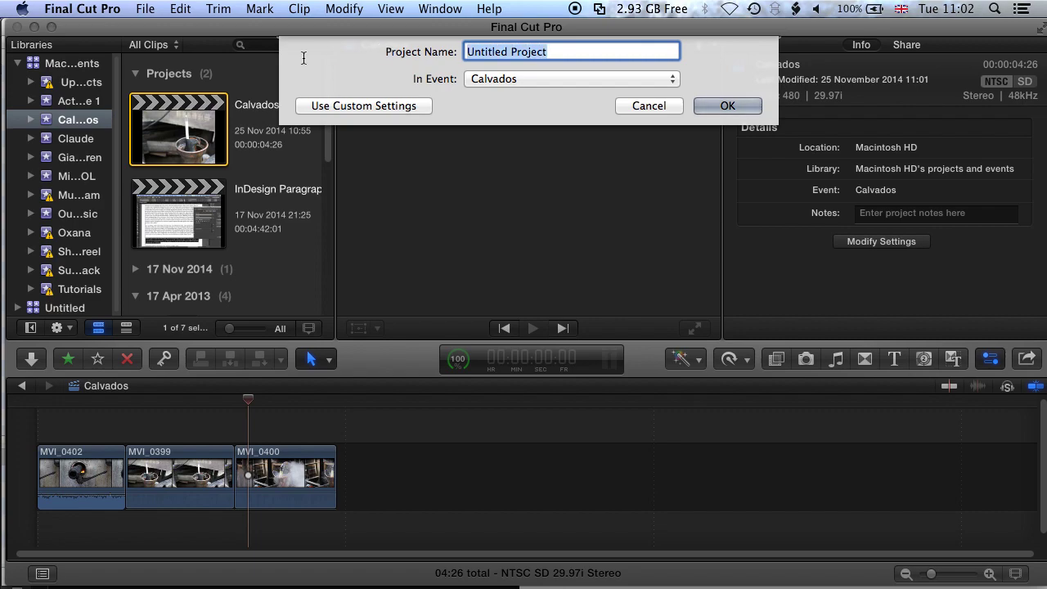
{"action": "type", "text": "4"}
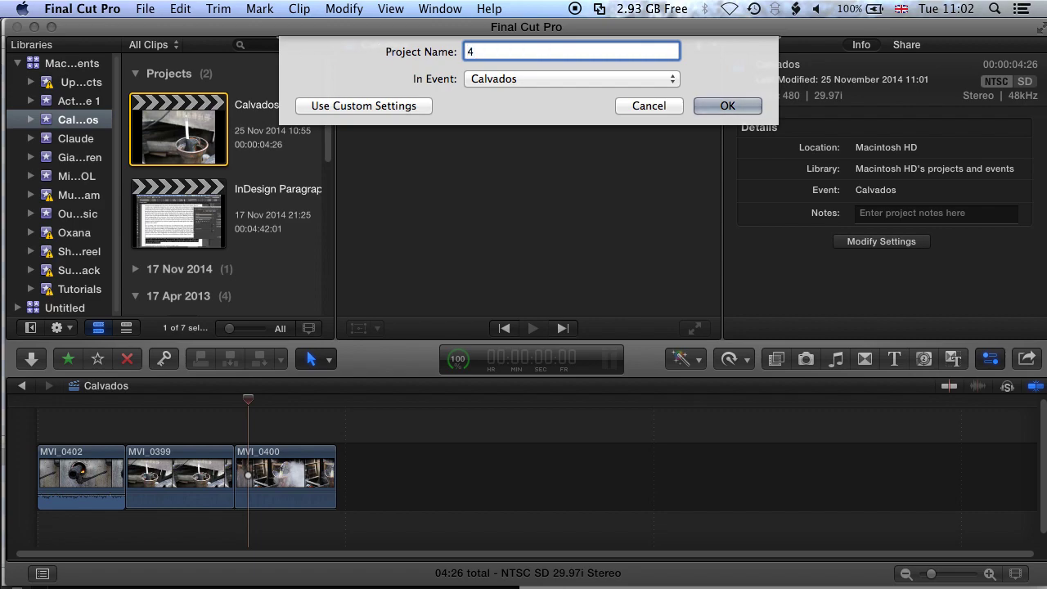
{"action": "type", "text": ":3 Test"}
- Show custom settings for 4:3 Test, keeping the format at NTSC SD
{"action": "left_click", "coordinate": [410, 108]}
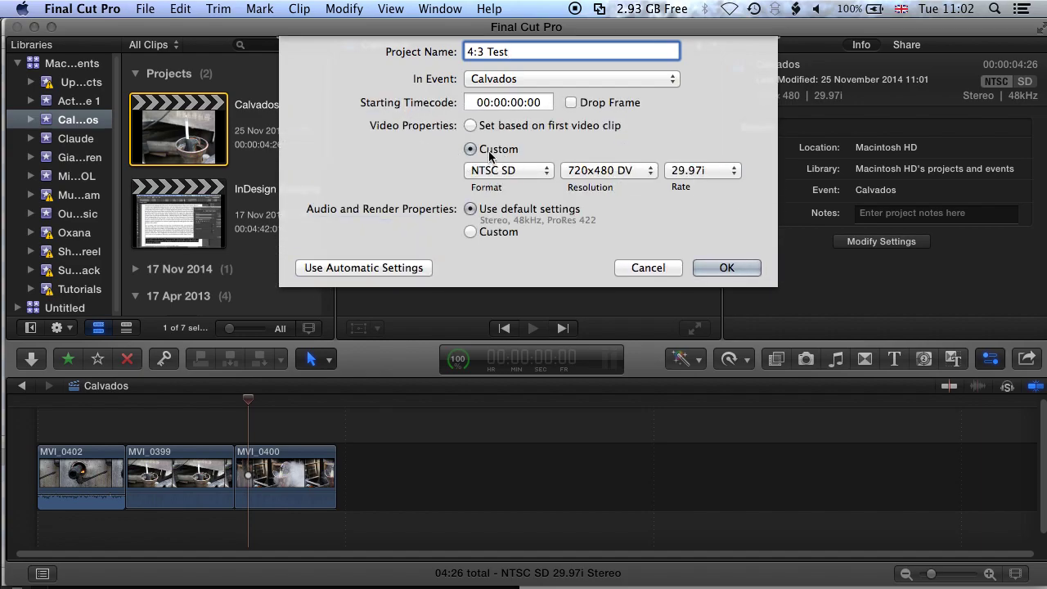
{"action": "left_click", "coordinate": [508, 174]}
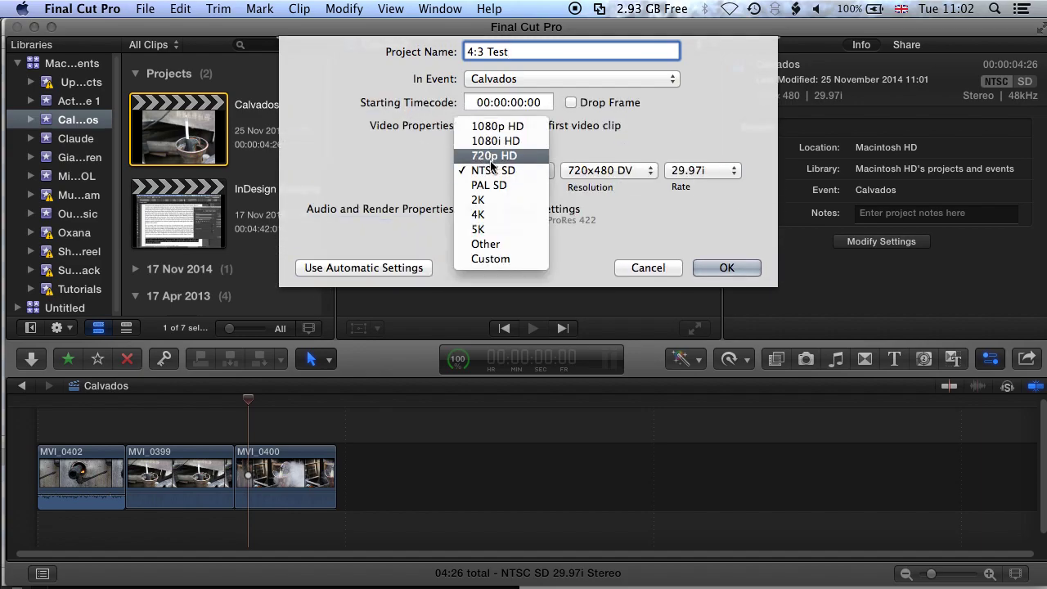
{"action": "left_click", "coordinate": [498, 170]}
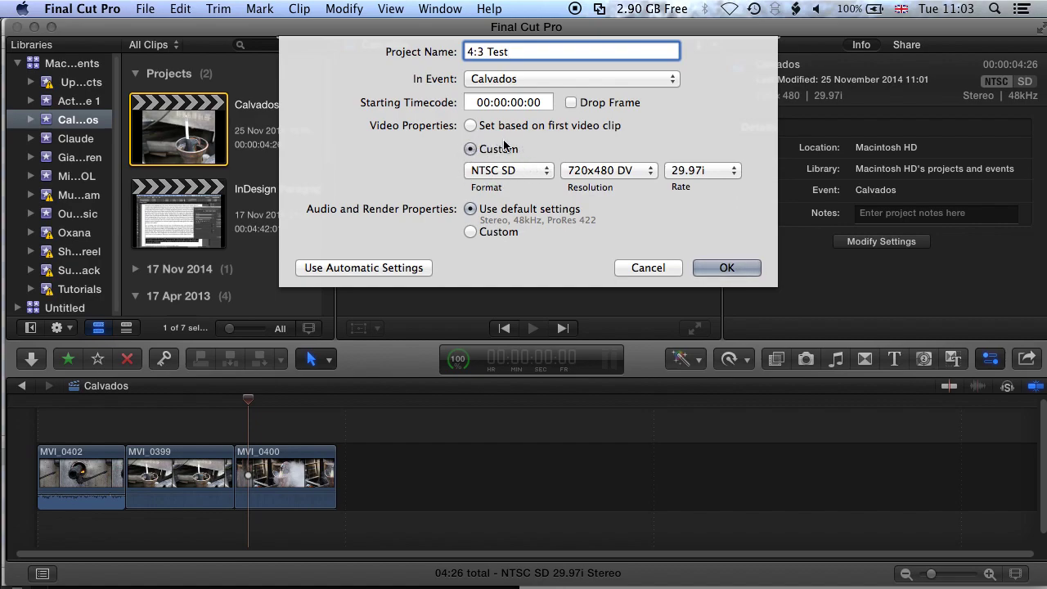
- Keep NTSC SD and 720x480 DV, and change the frame rate to 29.97p
{"action": "left_click", "coordinate": [509, 172]}
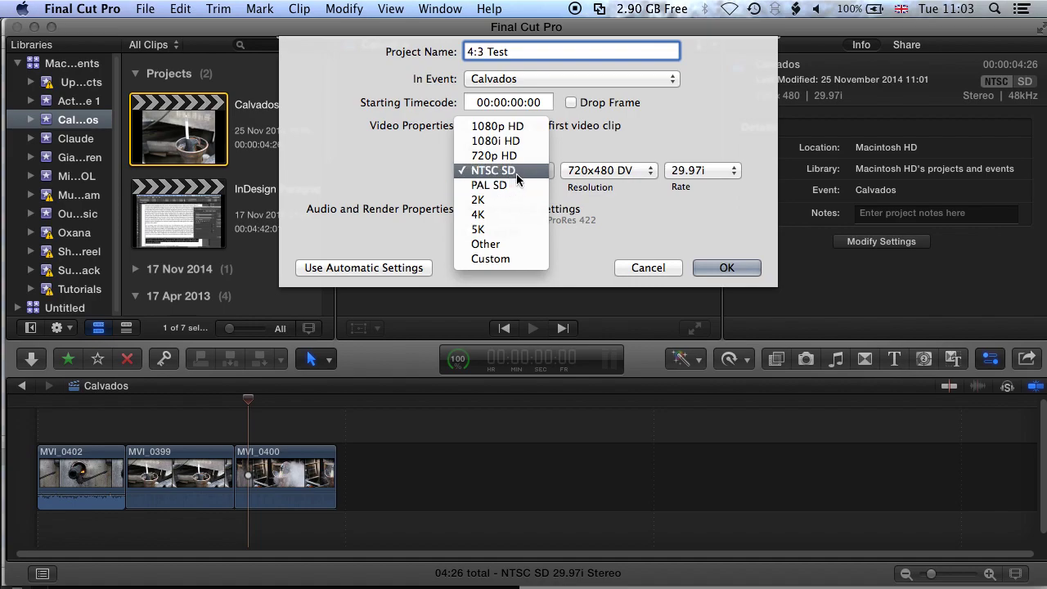
{"action": "left_click", "coordinate": [516, 172]}
{"action": "left_click", "coordinate": [623, 173]}
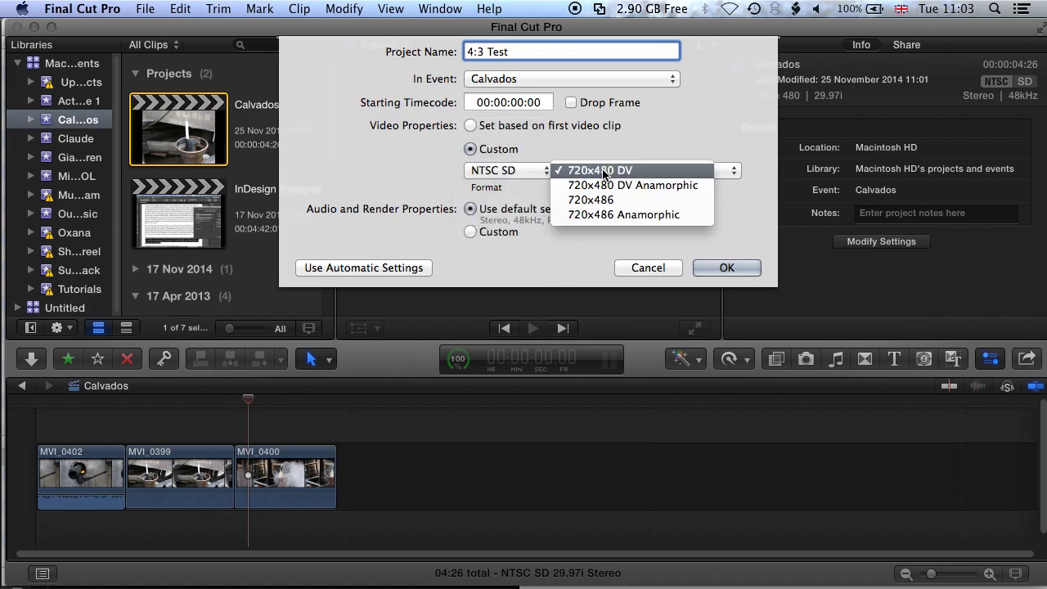
{"action": "left_click", "coordinate": [647, 175]}
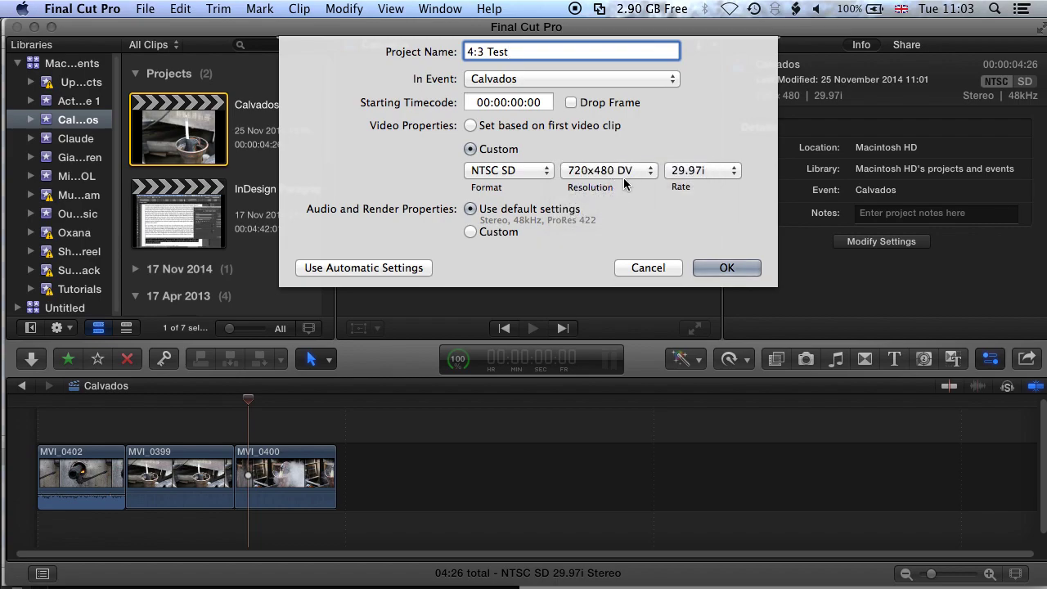
{"action": "left_click", "coordinate": [696, 175]}
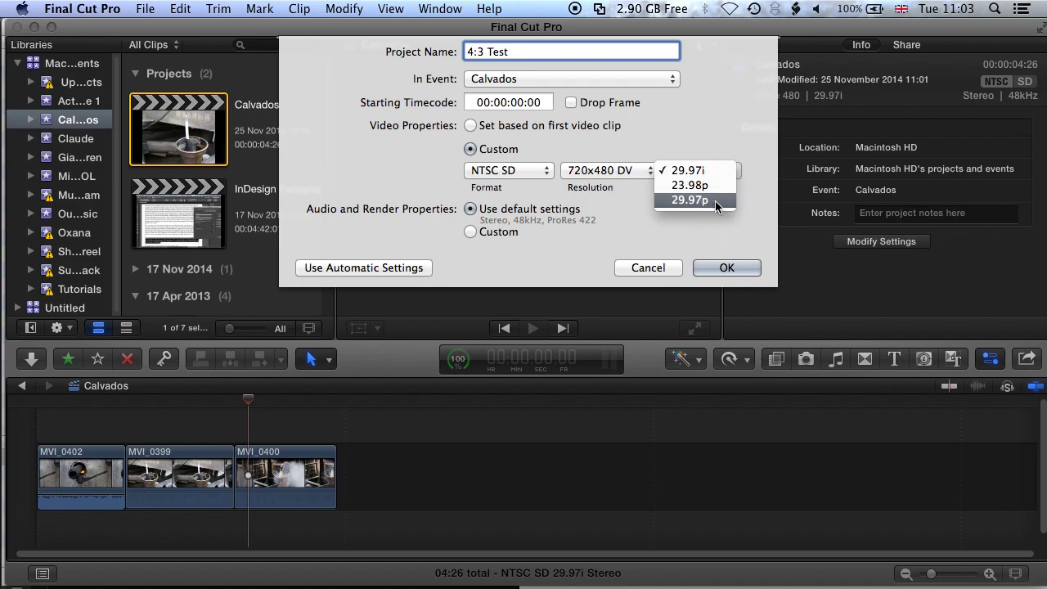
{"action": "left_click", "coordinate": [717, 201]}
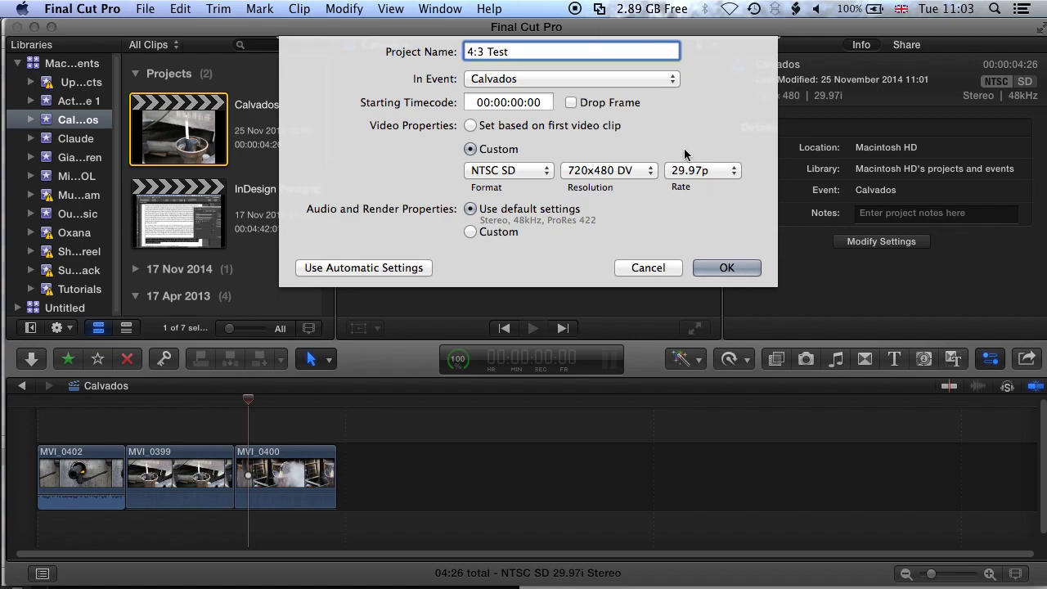
{"action": "left_click", "coordinate": [674, 173]}
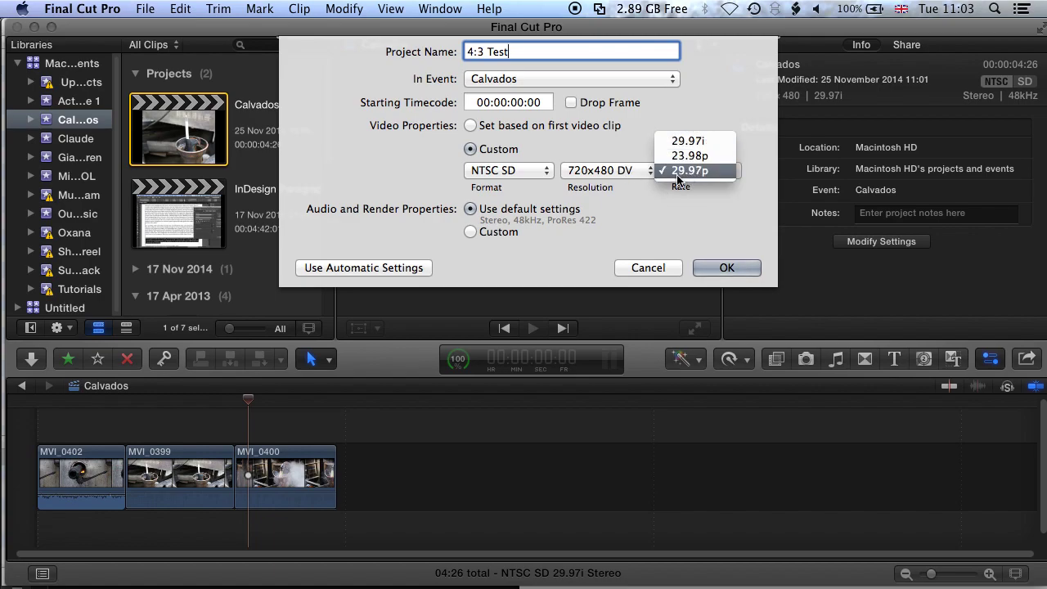
{"action": "left_click", "coordinate": [710, 213]}
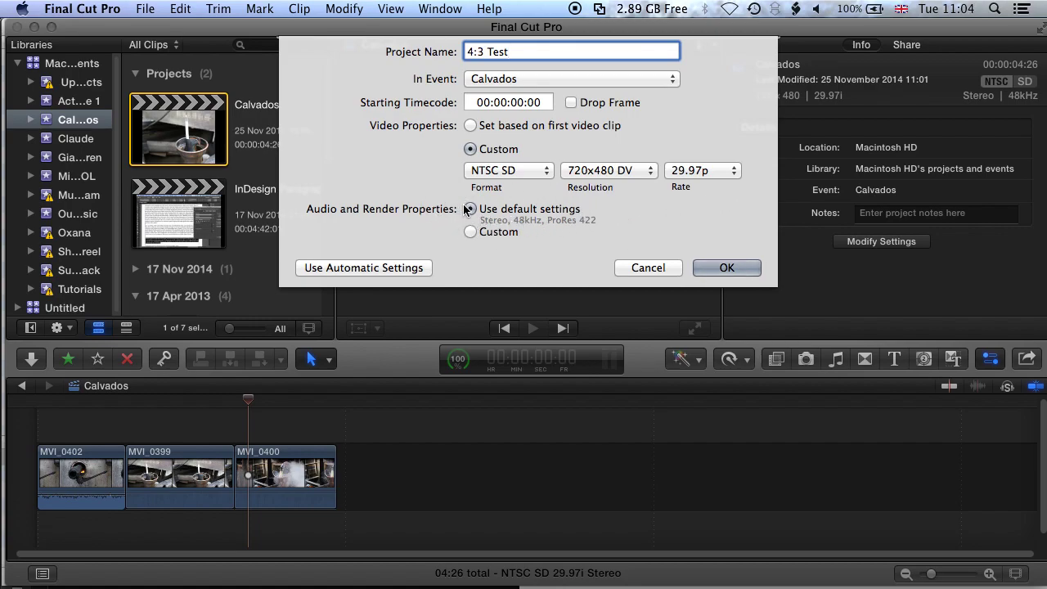
- Create the empty 4:3 Test project and view its 720×480, 29.97p info
{"action": "left_click", "coordinate": [725, 267]}
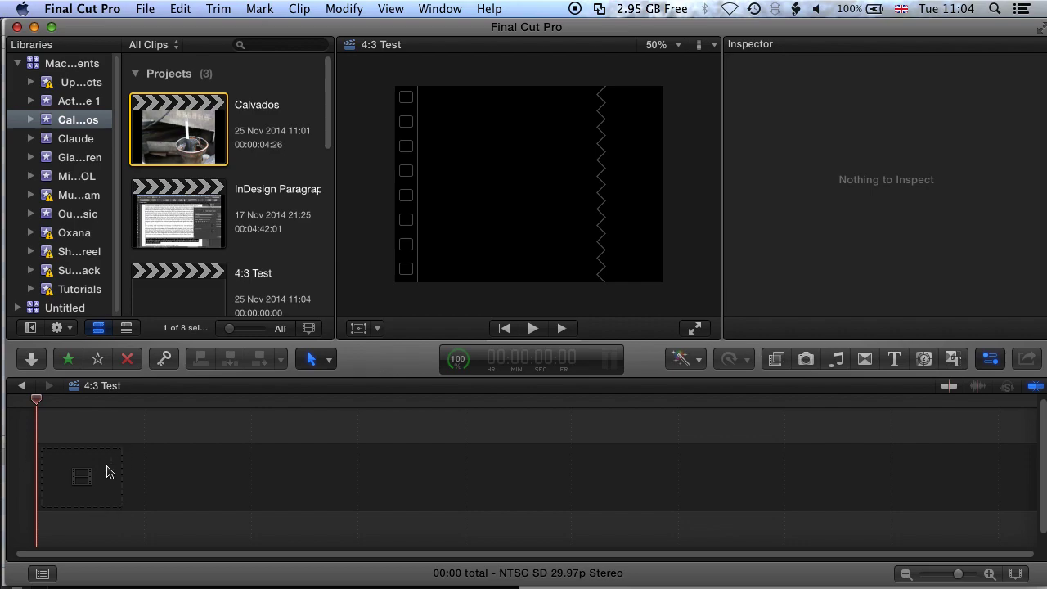
{"action": "left_click_drag", "start_coordinate": [332, 123], "coordinate": [331, 159]}
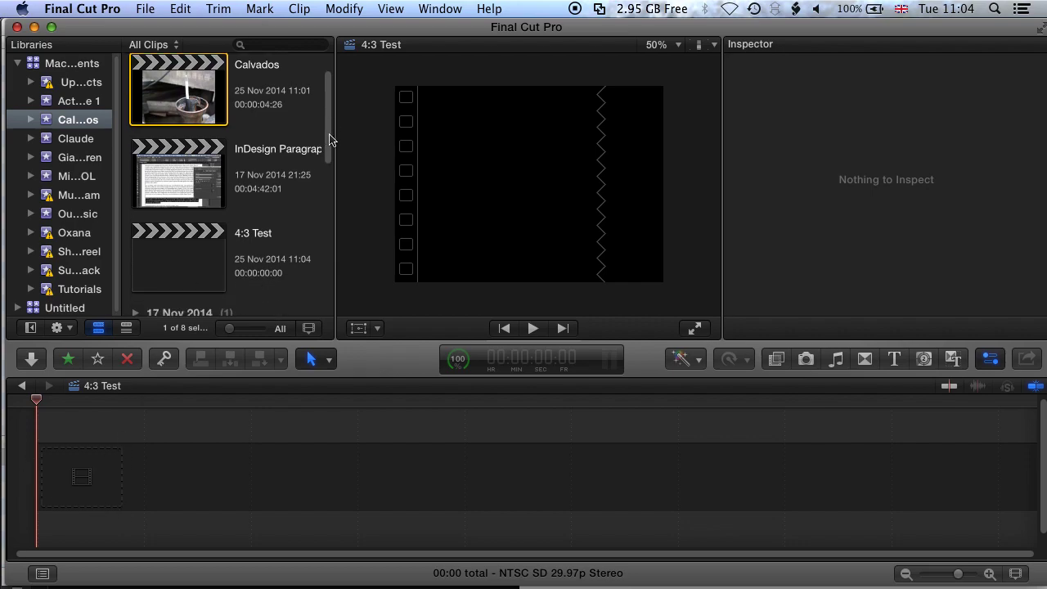
{"action": "left_click", "coordinate": [199, 202]}
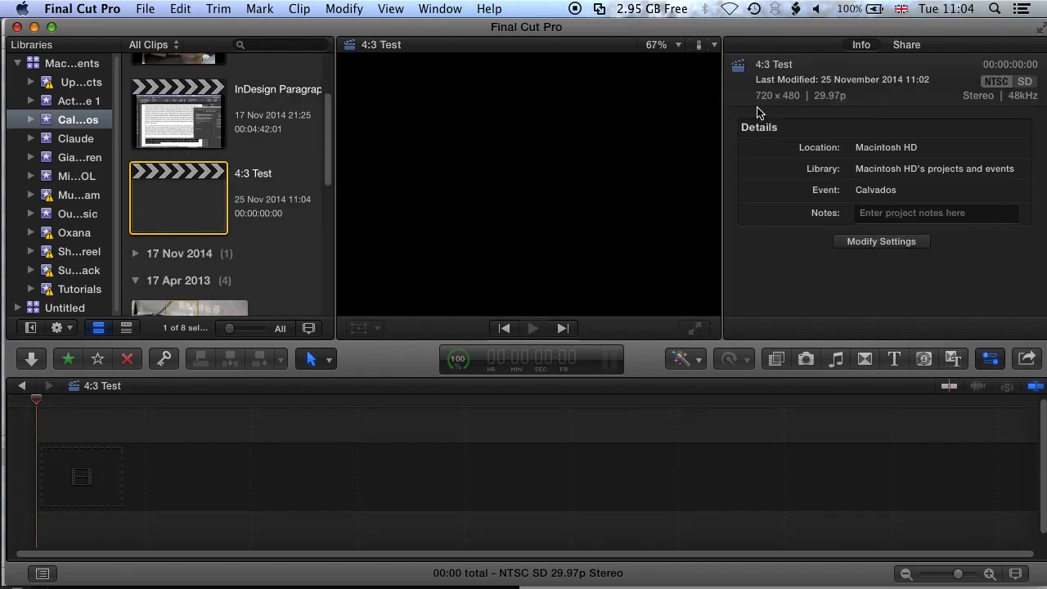